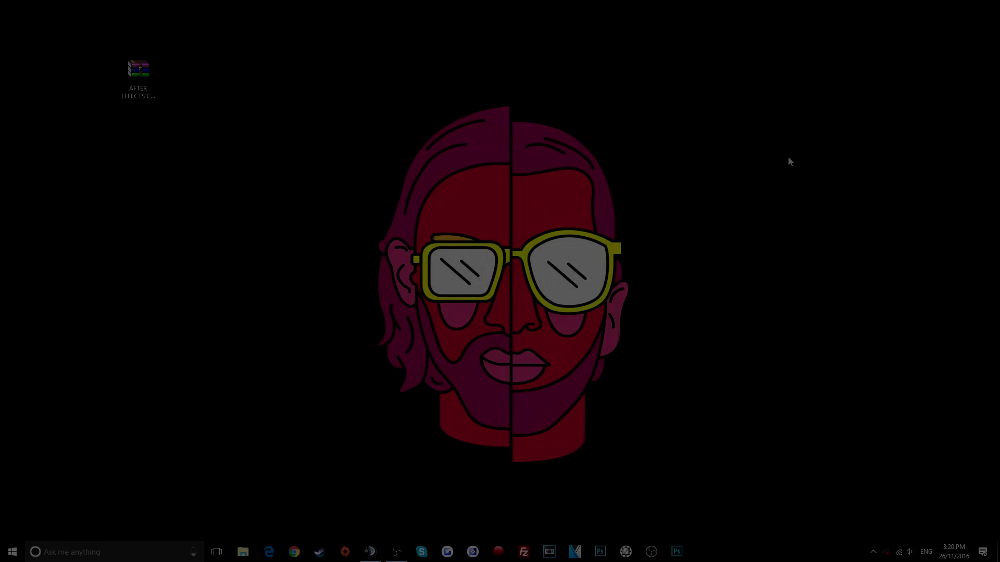
Extract the downloaded After Effects RAR archive onto the desktop.
left_click(139, 78)
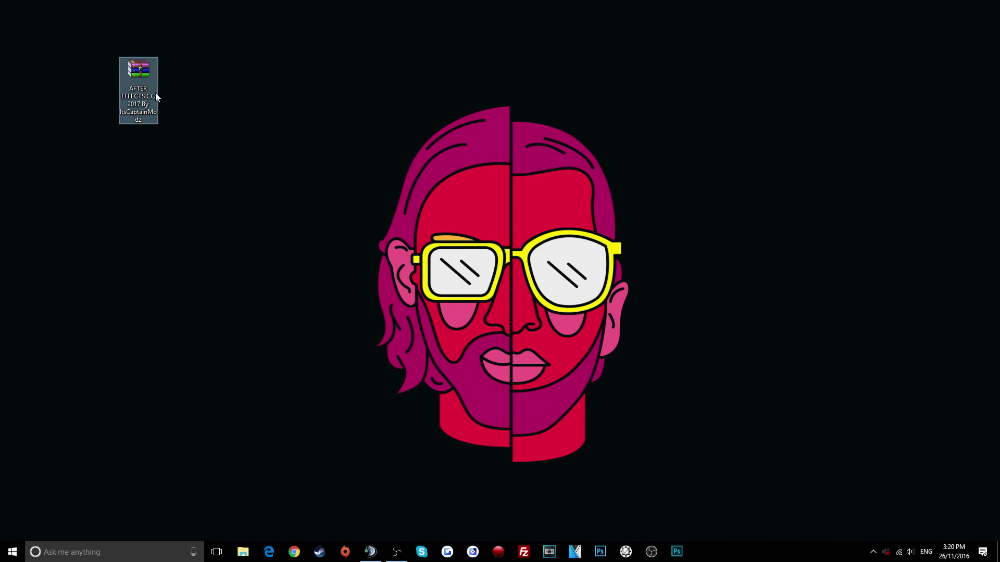
right_click(134, 79)
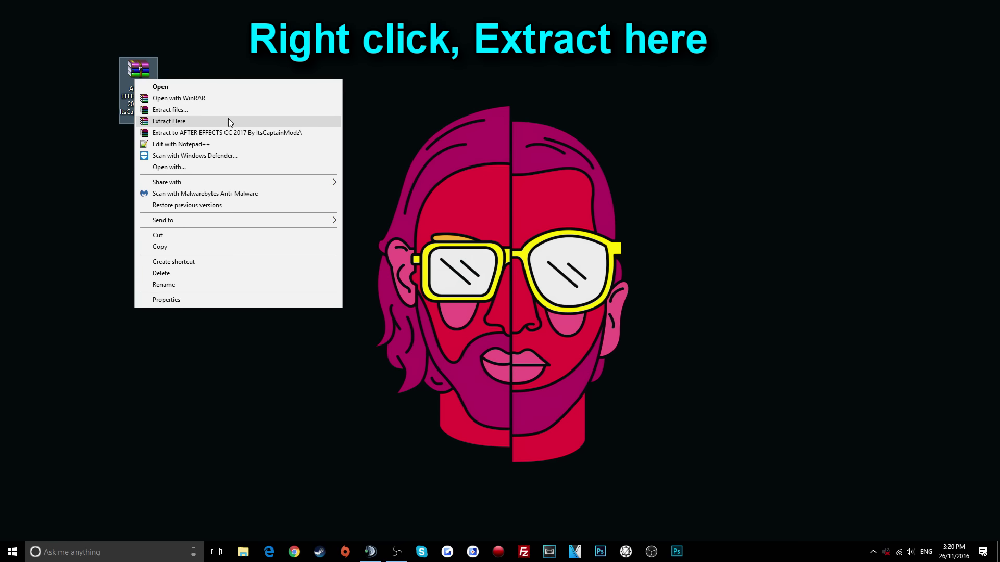
left_click(204, 121)
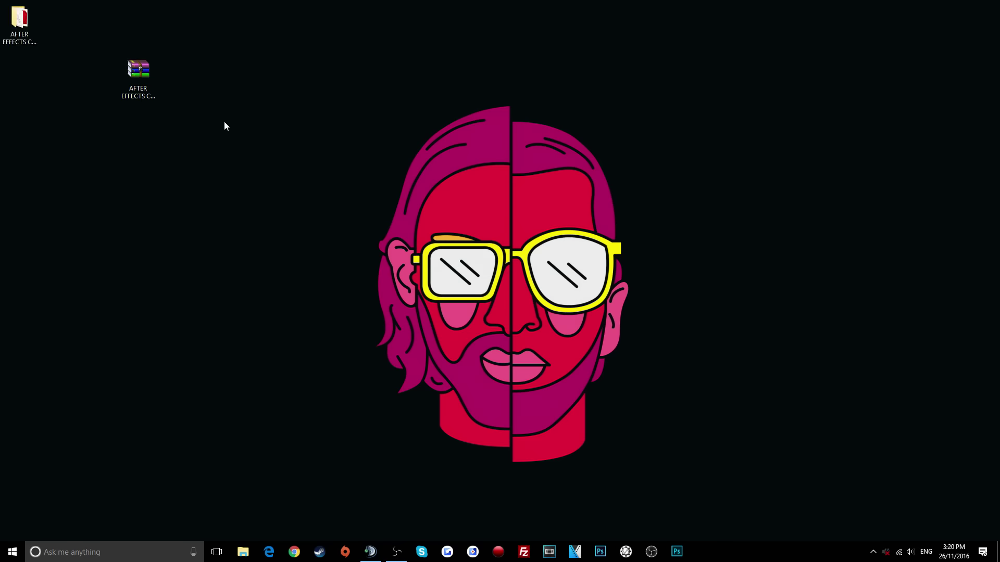
Open the extracted After Effects folder and run CreativeCloudSet-Up.
mouse_move(31, 28)
left_mouse_down()
mouse_move(260, 85)
mouse_move(243, 77)
left_mouse_up()
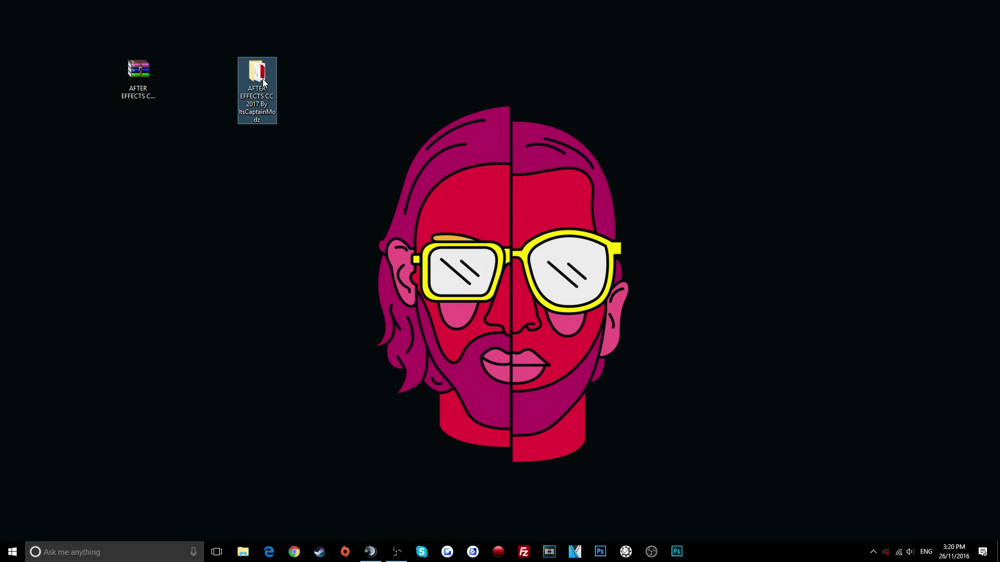
double_click(264, 84)
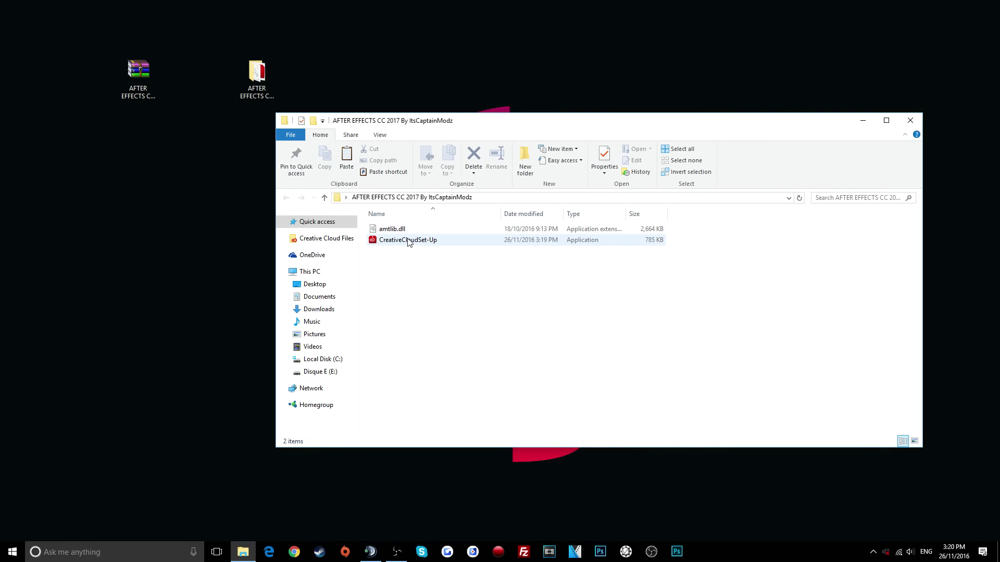
double_click(409, 241)
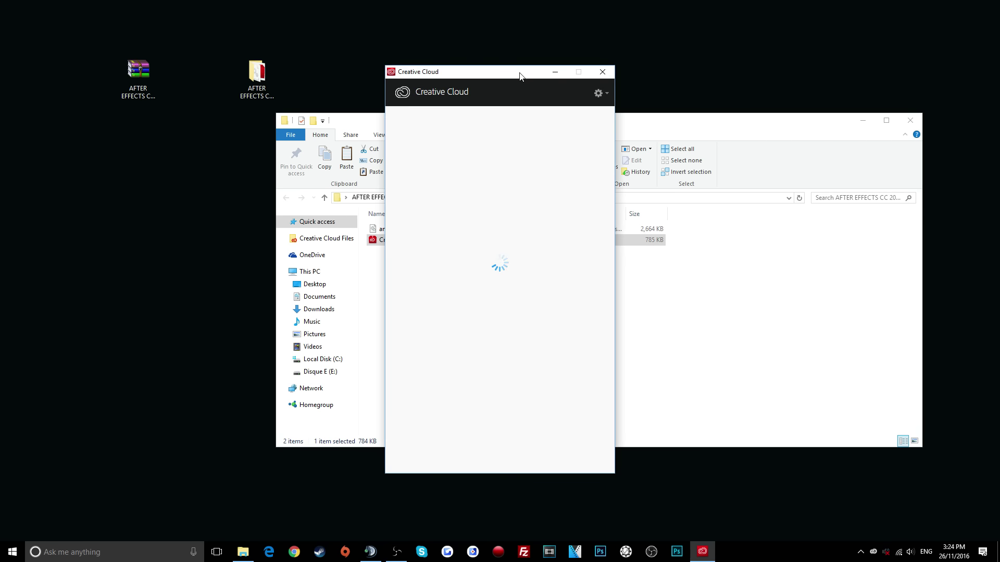
Place the Creative Cloud window beside the folder while After Effects CC (2017) starts installing.
left_click_drag(519, 74, 761, 53)
mouse_move(820, 130)
left_mouse_down()
mouse_move(667, 147)
mouse_move(544, 123)
left_mouse_up()
left_click_drag(708, 49, 762, 51)
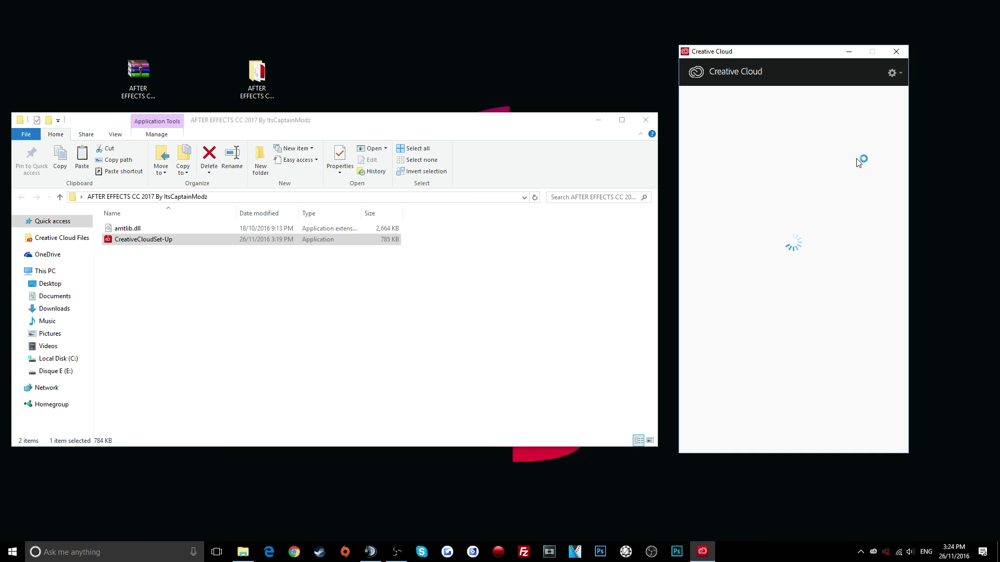
scroll(859, 162, "down", 5)
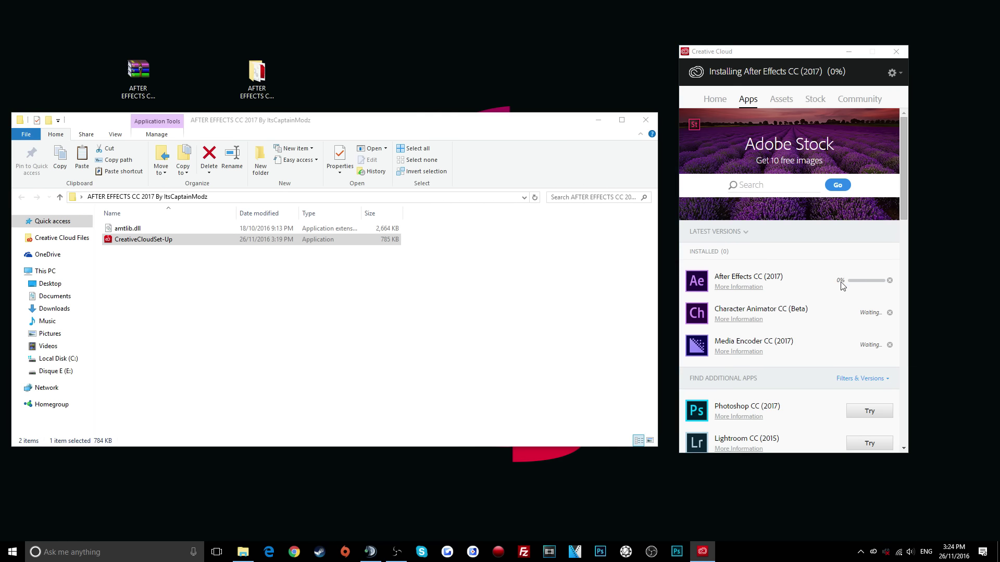
Cancel the queued Character Animator CC (Beta) and Media Encoder CC (2017) installs.
left_click(847, 282)
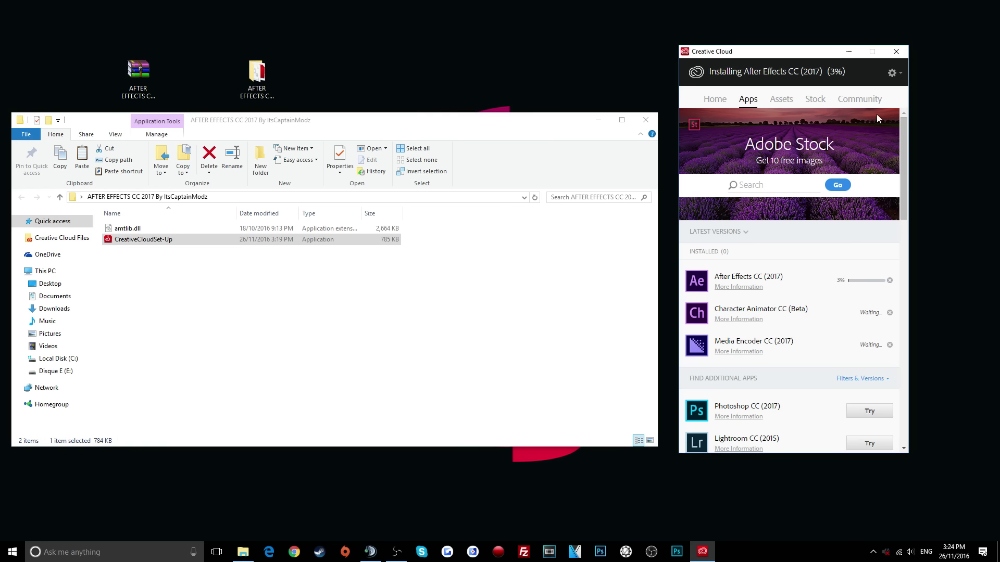
left_click(890, 312)
left_click(890, 313)
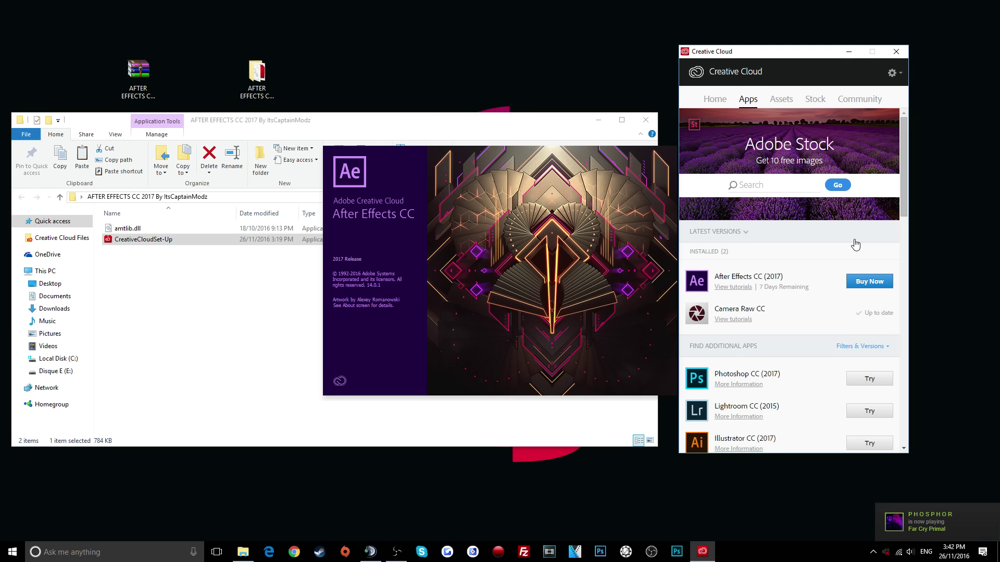
Refresh the desktop icons and minimize the Creative Cloud window.
right_click(572, 92)
left_click(596, 121)
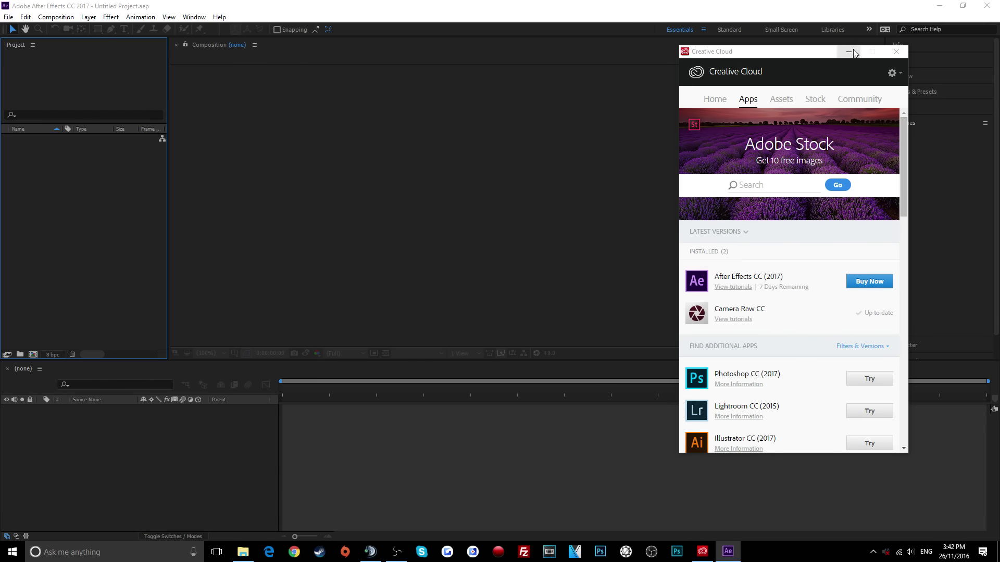
left_click(844, 52)
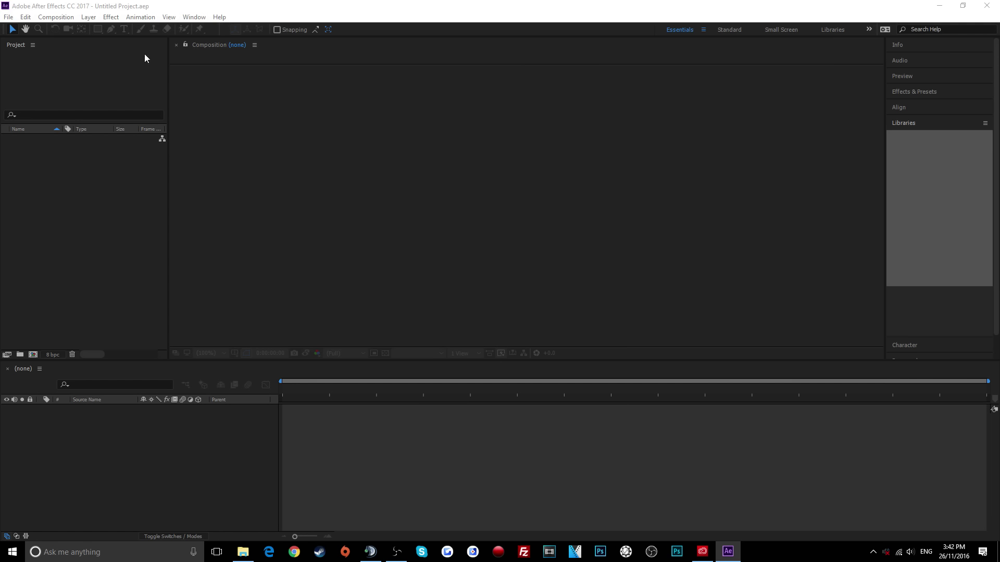
Confirm the Start dialog shows 7 days left in trial, then close it and quit After Effects.
left_click(10, 19)
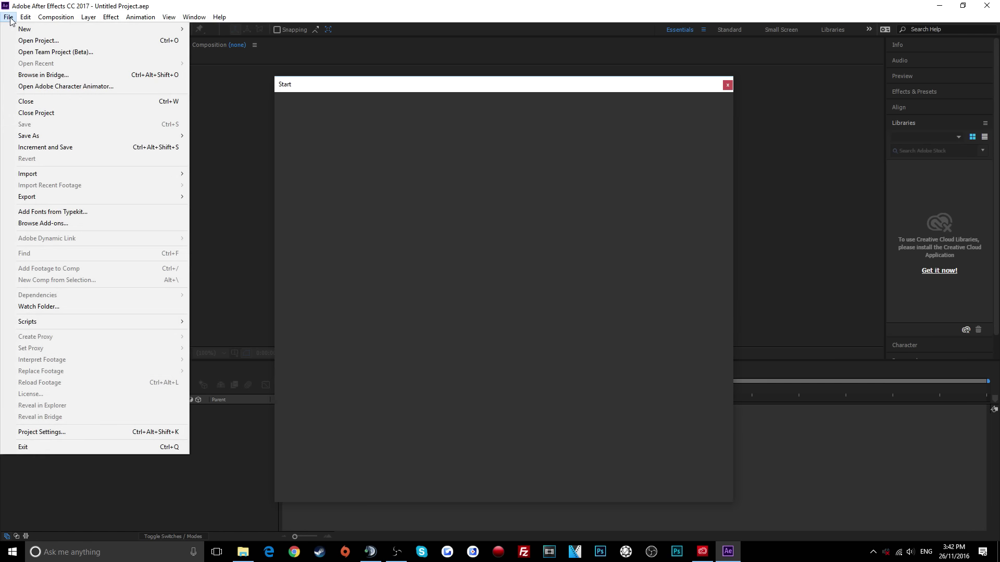
left_click(555, 90)
left_click_drag(528, 85, 571, 79)
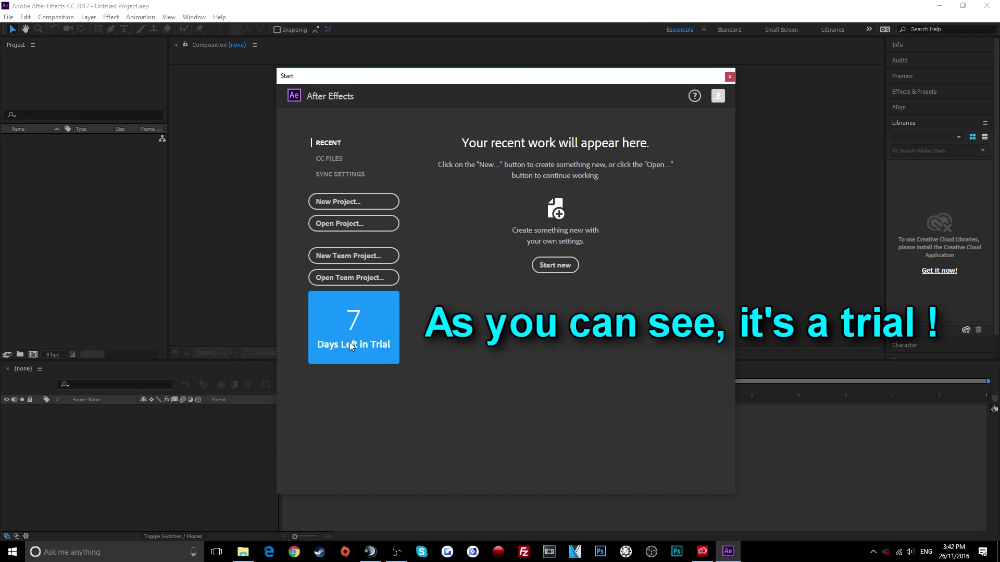
left_click(729, 77)
left_click(987, 5)
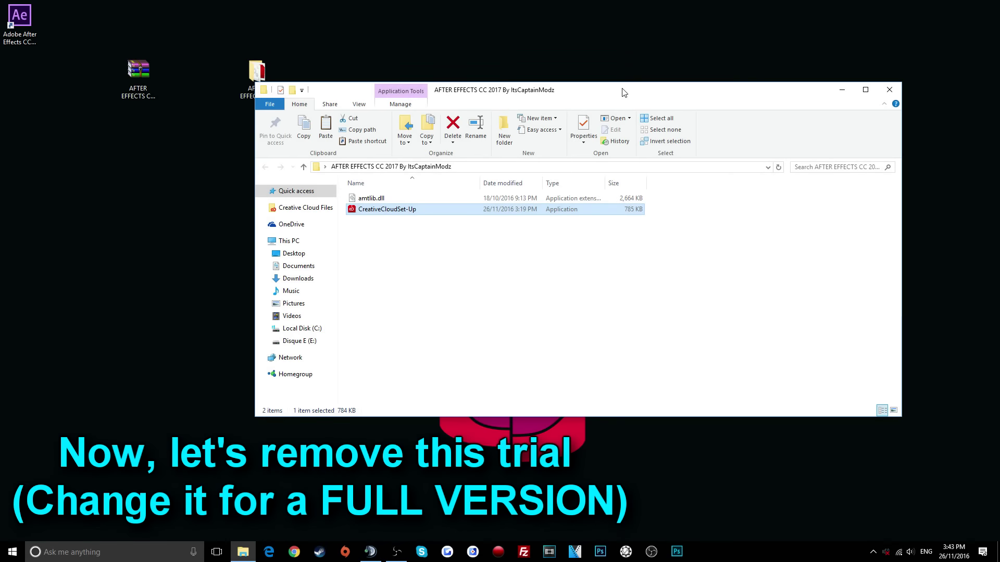
Open the After Effects shortcut's file location to reach the Support Files folder.
left_click_drag(625, 93, 738, 97)
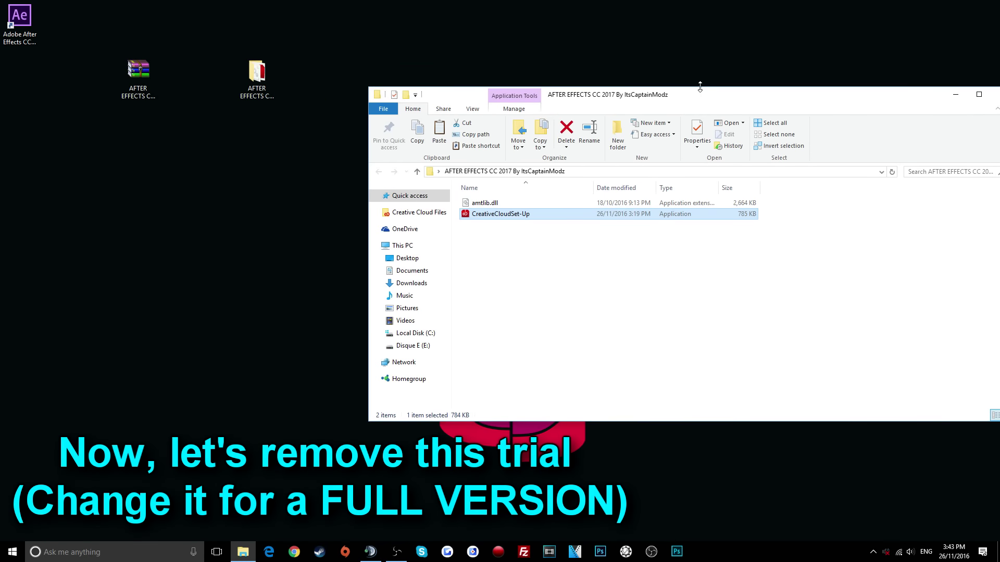
left_click_drag(20, 23, 270, 214)
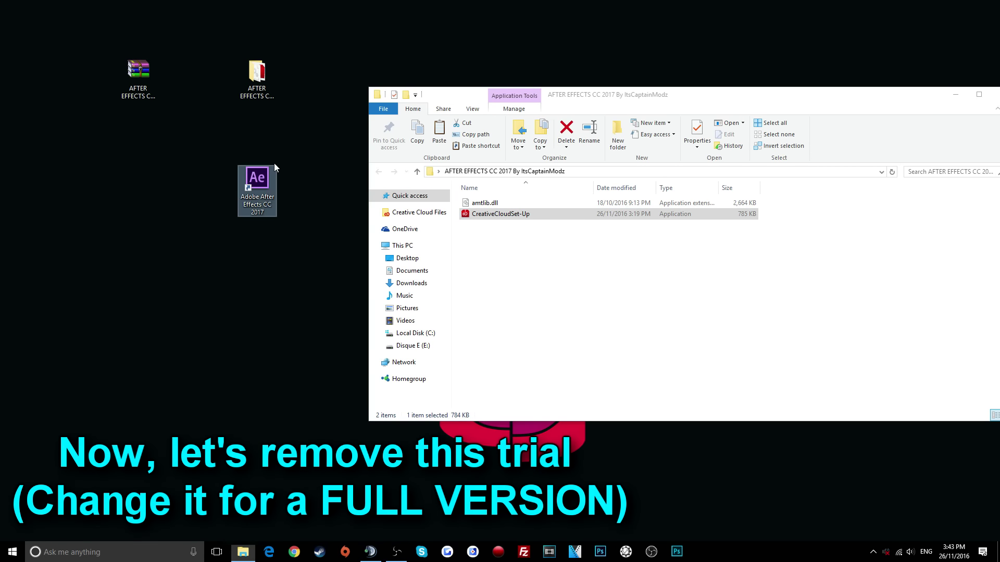
right_click(263, 188)
left_click(292, 206)
left_click_drag(359, 14, 740, 68)
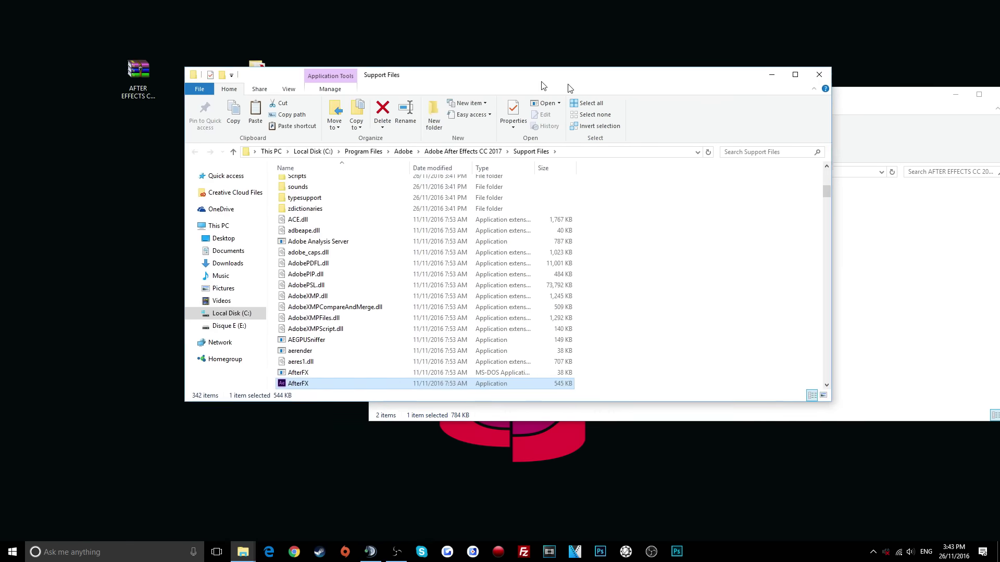
scroll(521, 290, "down", 2)
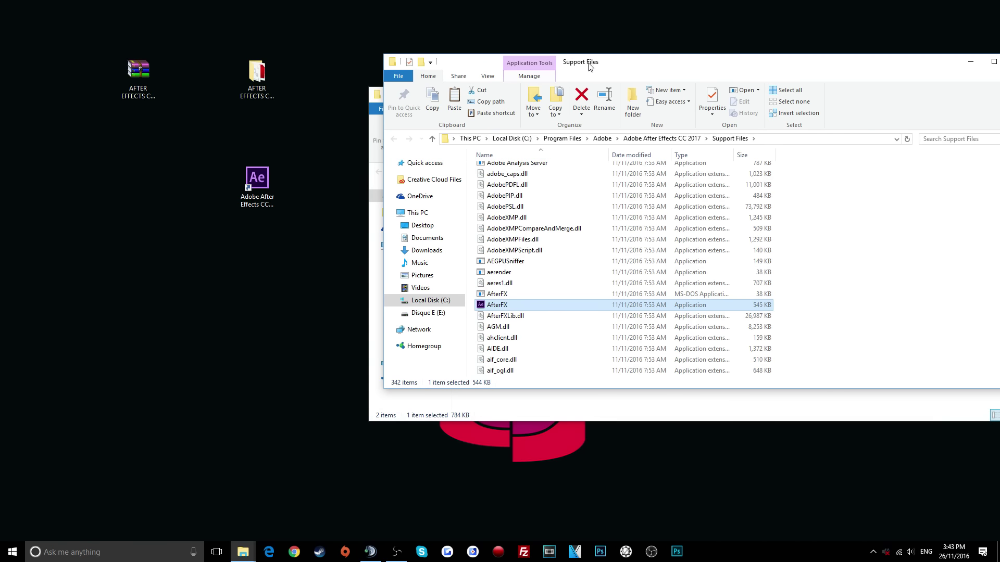
Arrange the Support Files and download folders side by side and select amtlib.dll.
left_click_drag(655, 65, 711, 72)
left_click(386, 167)
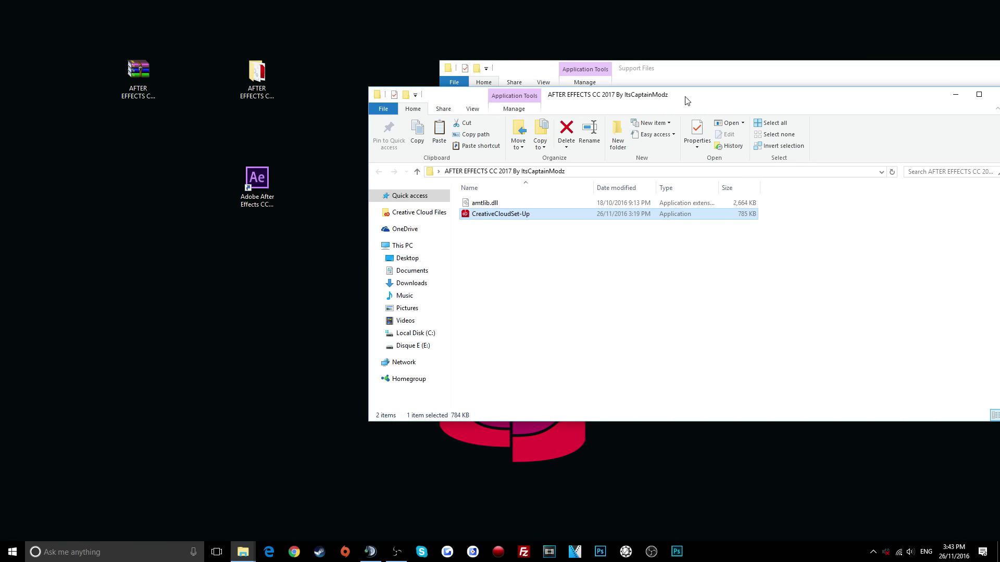
left_click_drag(553, 99, 144, 232)
left_click(205, 336)
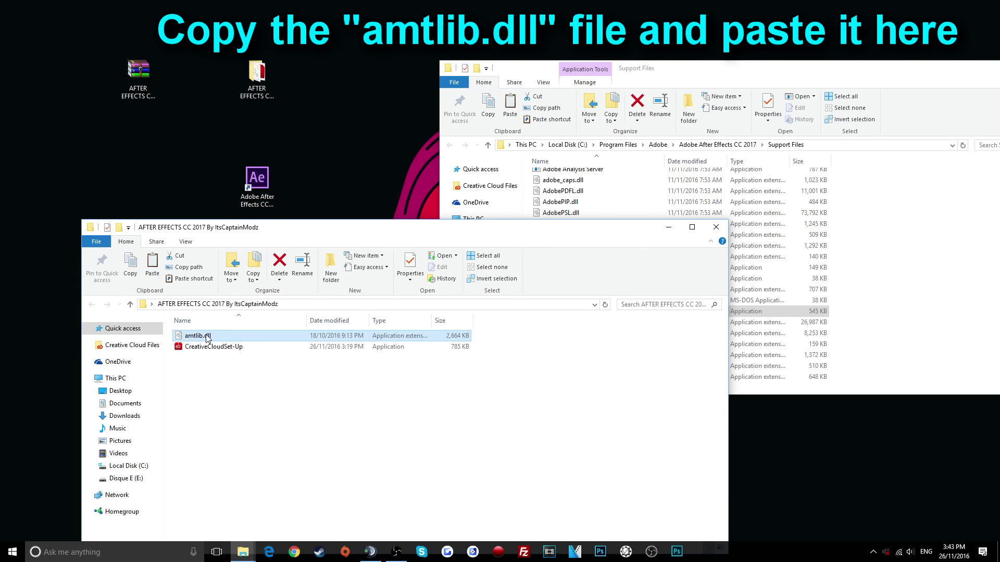
Copy the downloaded amtlib.dll into Support Files, replacing the existing file.
right_click(206, 337)
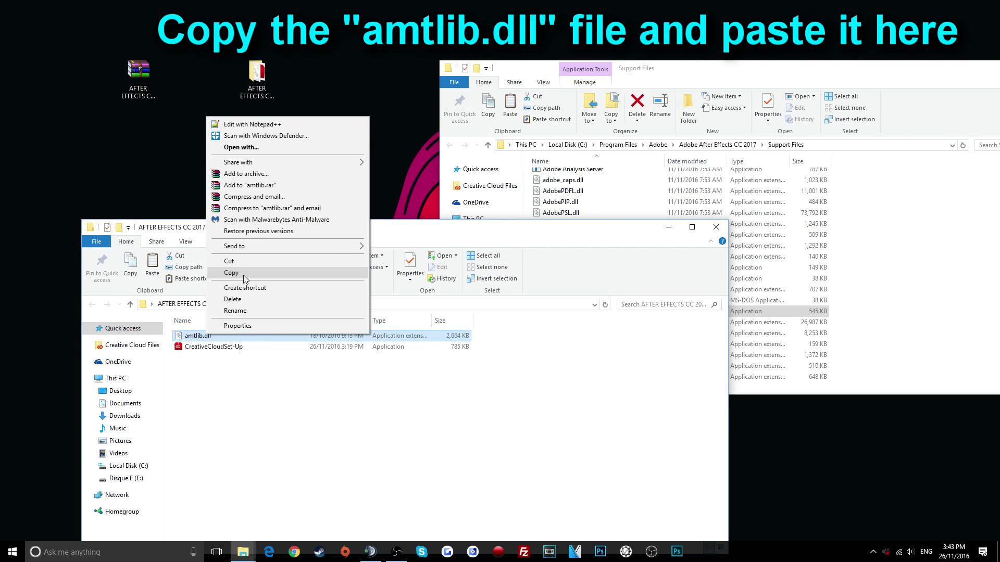
left_click(243, 273)
left_click(906, 222)
right_click(906, 222)
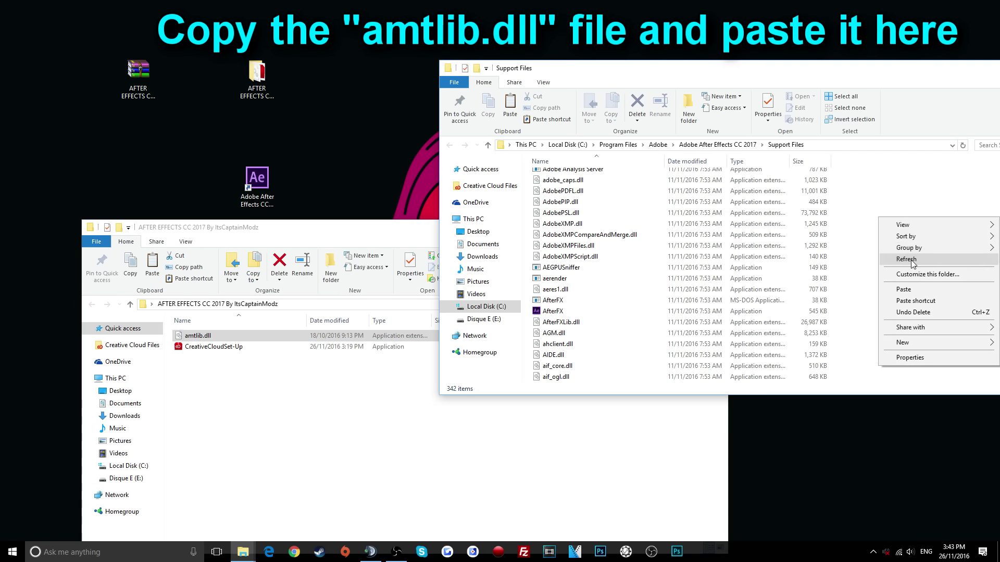
left_click(910, 290)
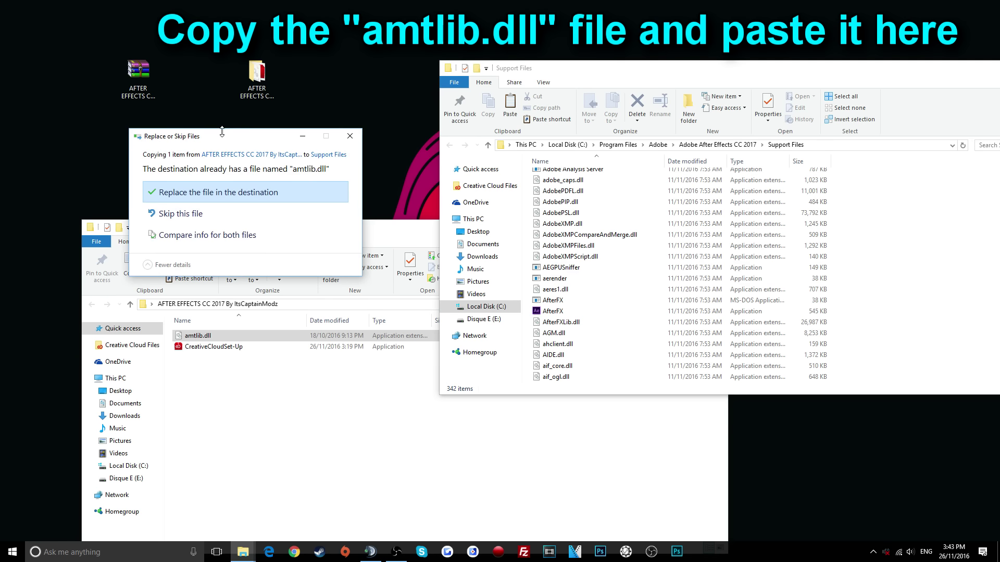
left_click_drag(223, 135, 290, 95)
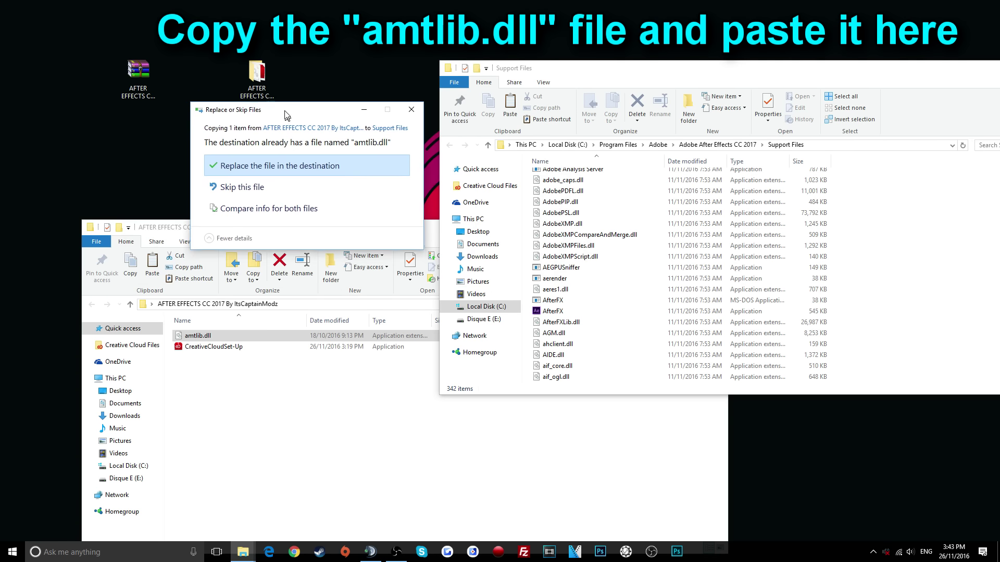
left_click(276, 153)
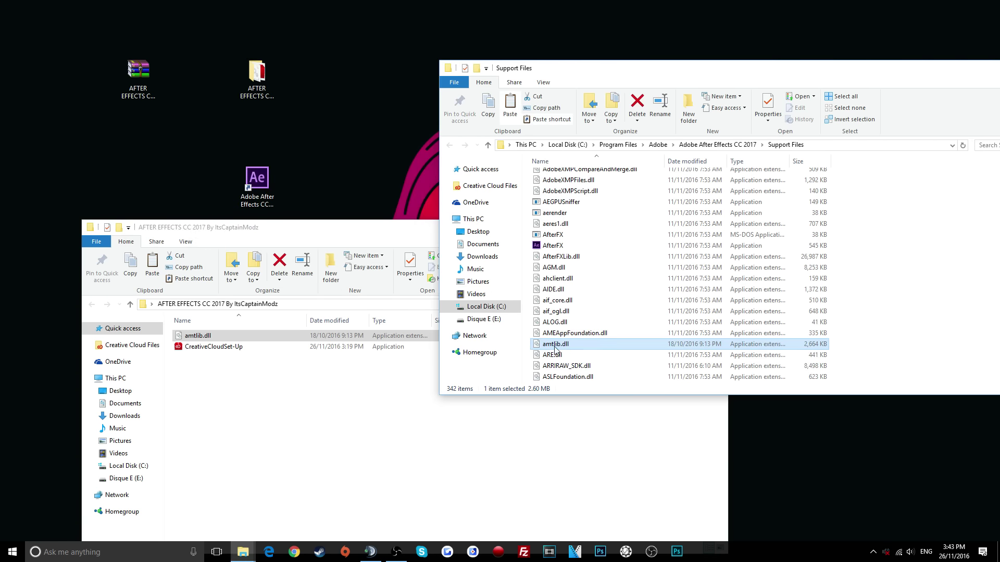
Close the Support Files and downloaded After Effects folders.
left_click_drag(828, 74, 572, 89)
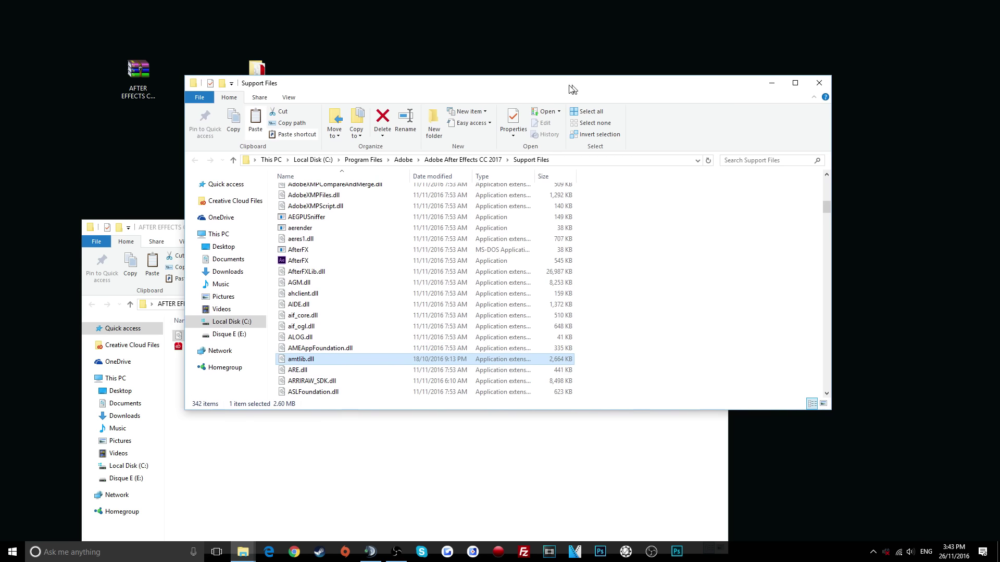
left_click(819, 83)
left_click(716, 227)
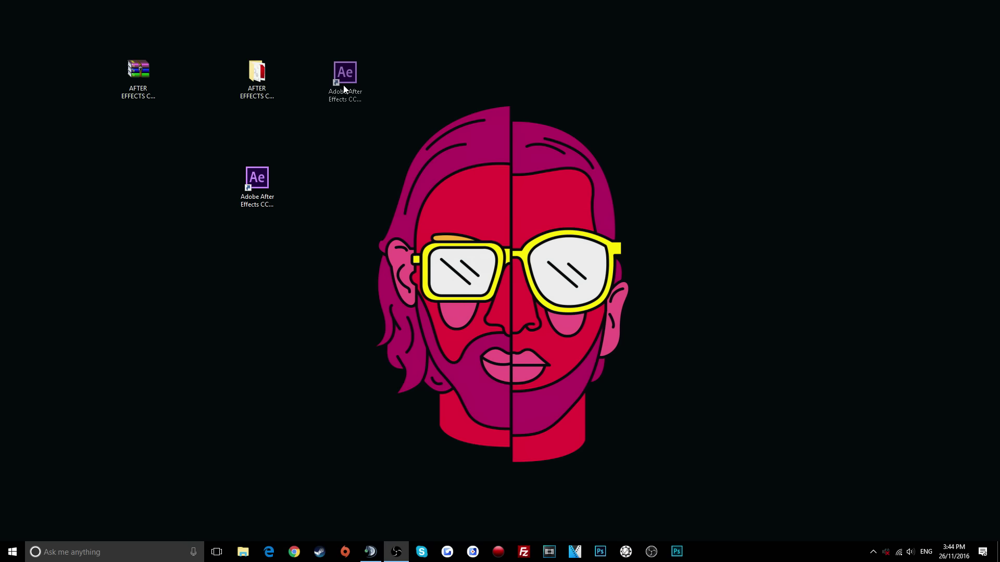
Launch After Effects CC 2017 from the desktop shortcut and maximize its window.
left_click_drag(257, 190, 343, 89)
double_click(342, 89)
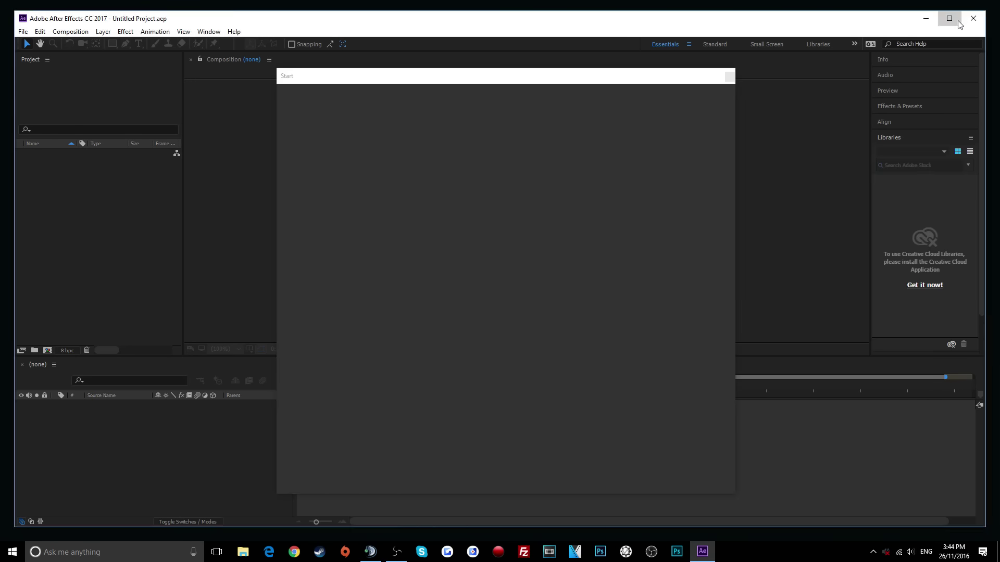
left_click(958, 21)
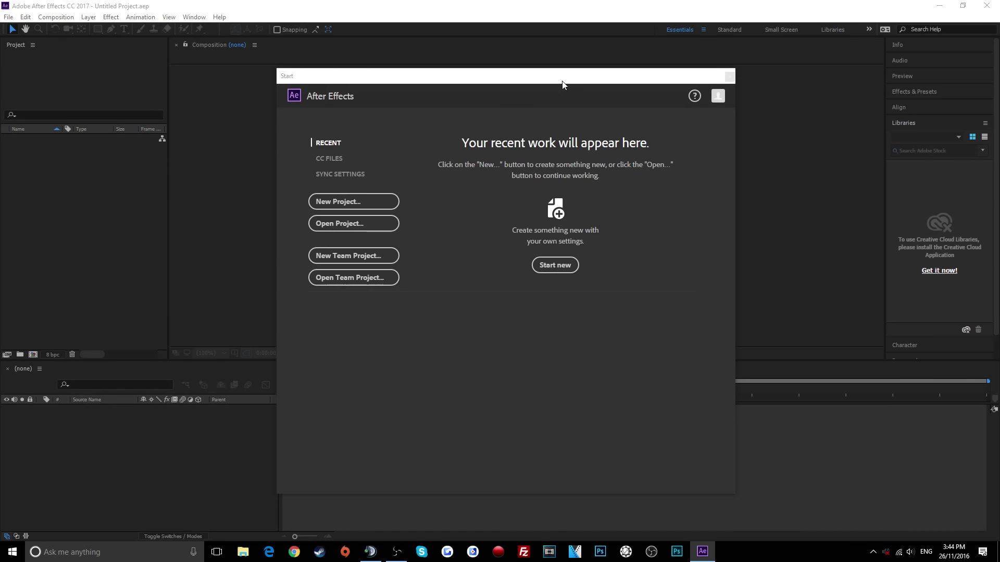
Check the Start screen has no trial countdown and start a new empty project.
mouse_move(492, 81)
left_mouse_down()
mouse_move(587, 56)
mouse_move(480, 83)
left_mouse_up()
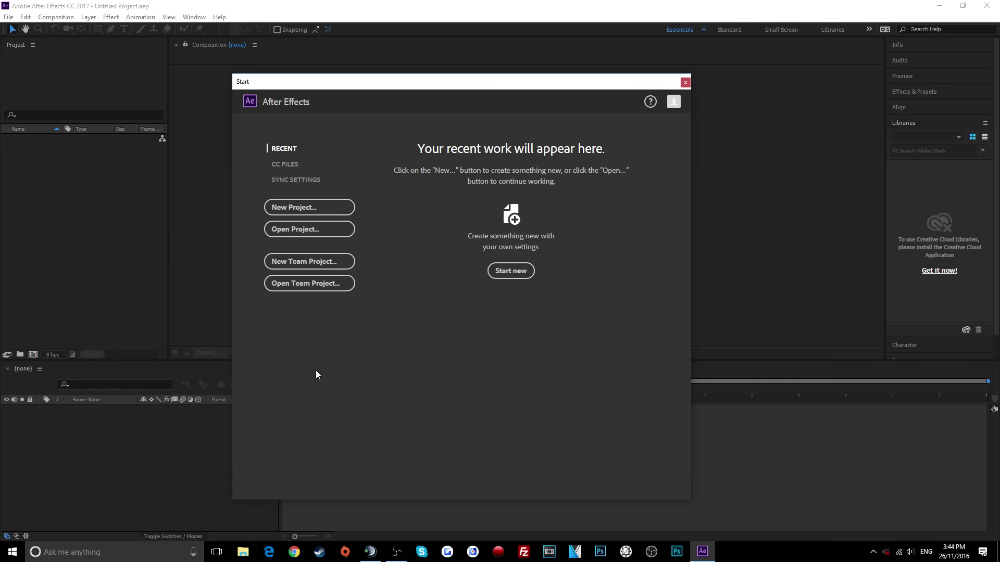
left_click_drag(571, 87, 590, 69)
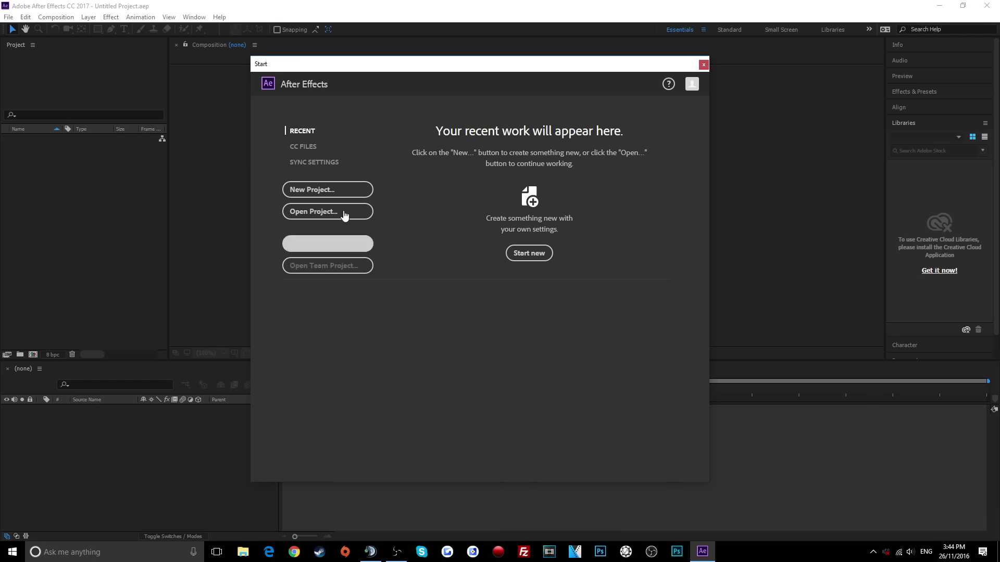
left_click(335, 190)
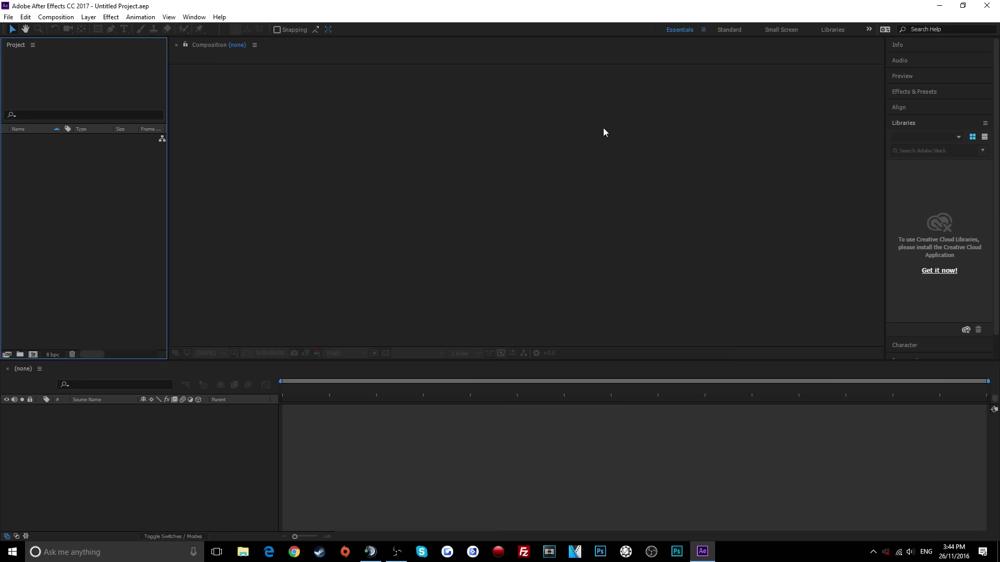
left_click(8, 17)
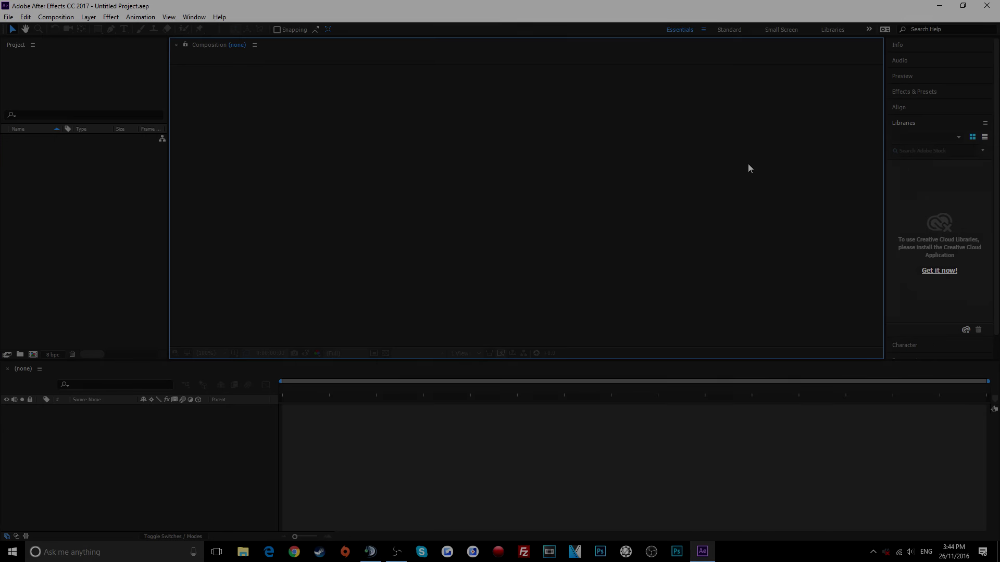